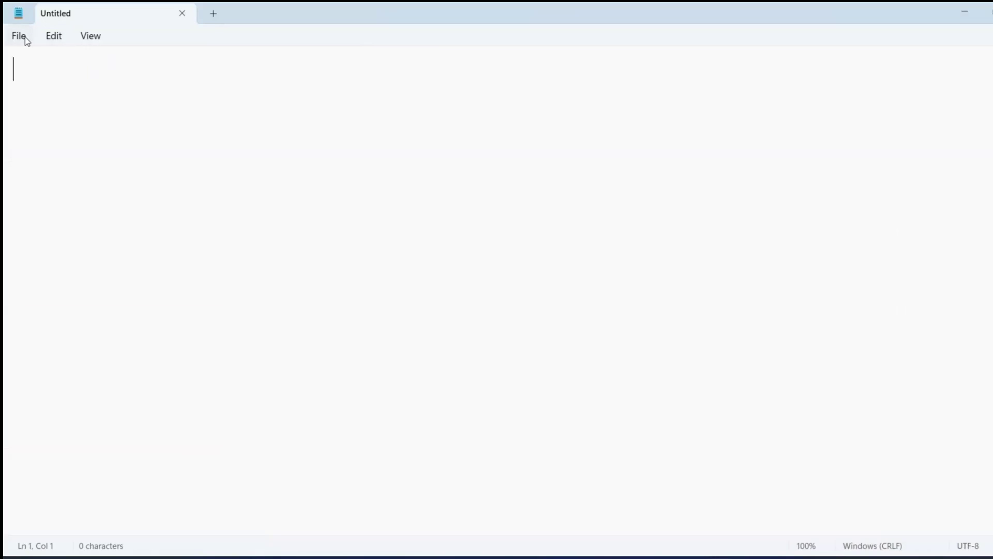
- Save the empty document as excel2csv.py in the Desktop\Training folder
click(26, 37)
click(45, 151)
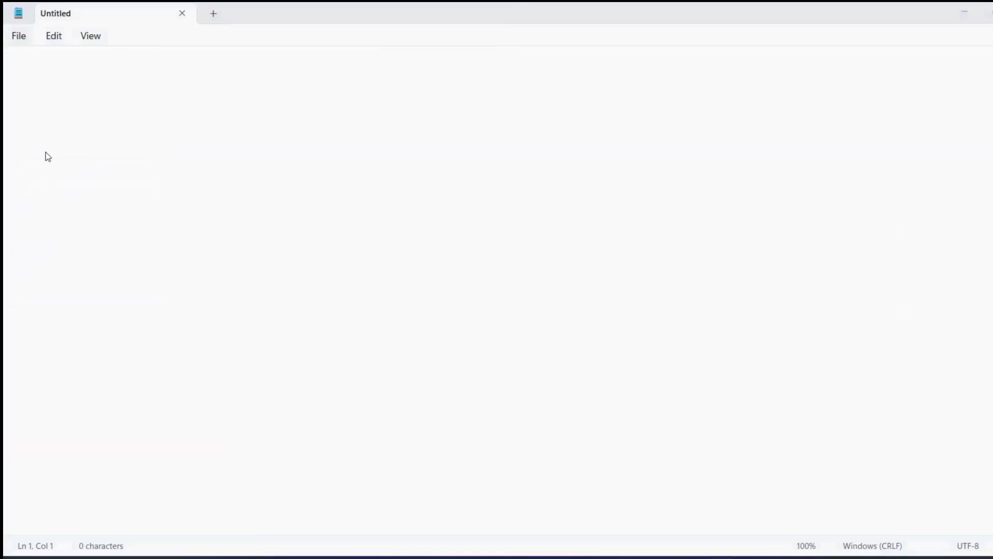
text(EXCEL2)
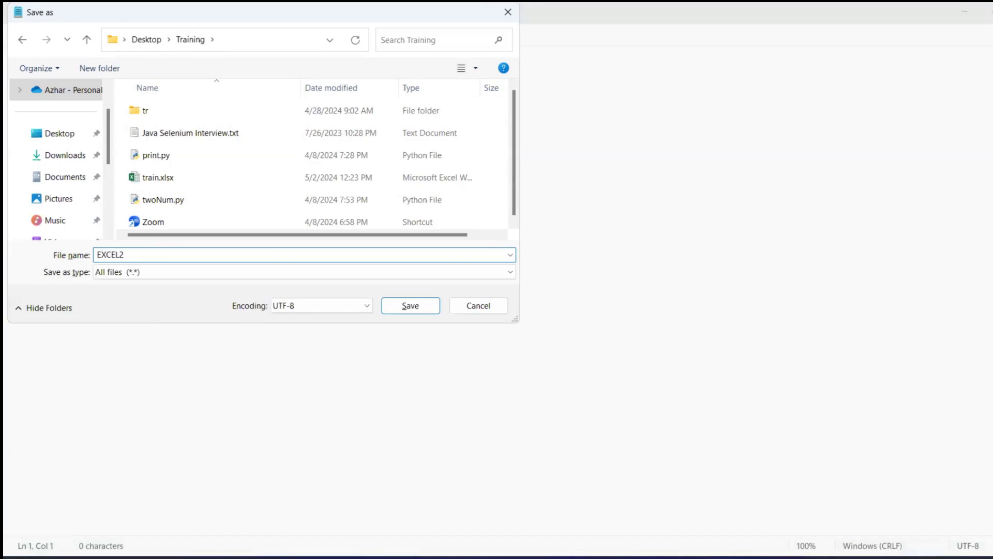
text(CSV)
text(.py)
click(406, 305)
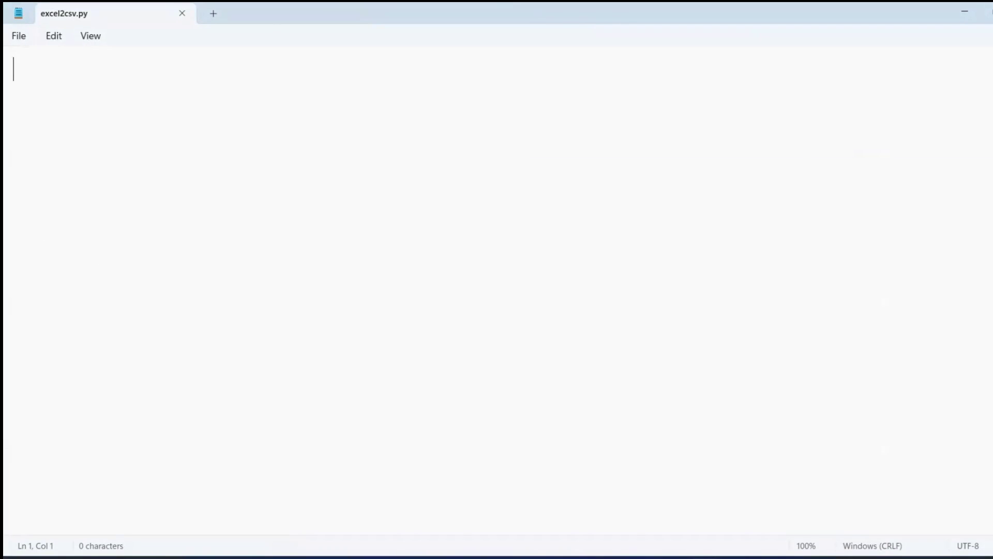
text(import pan)
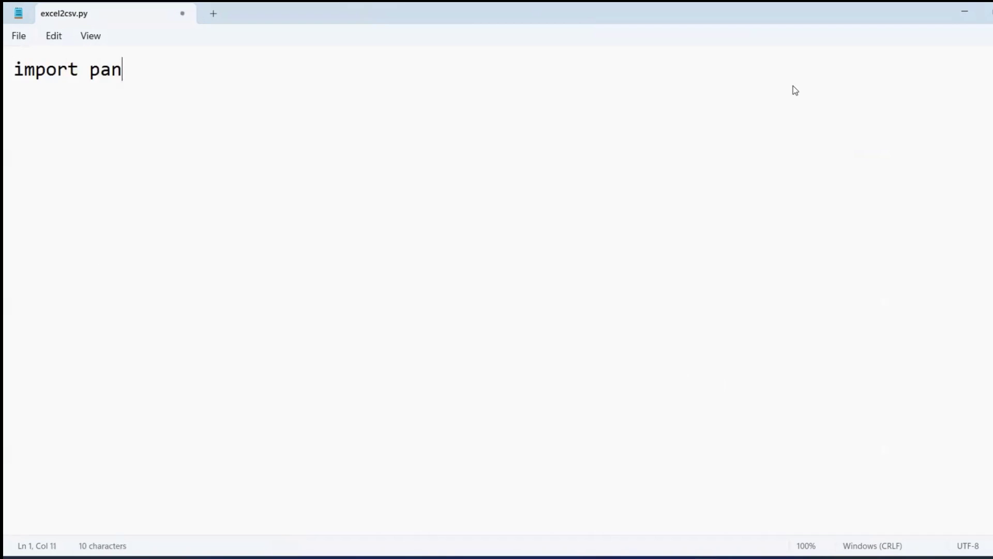
text(das as pd)
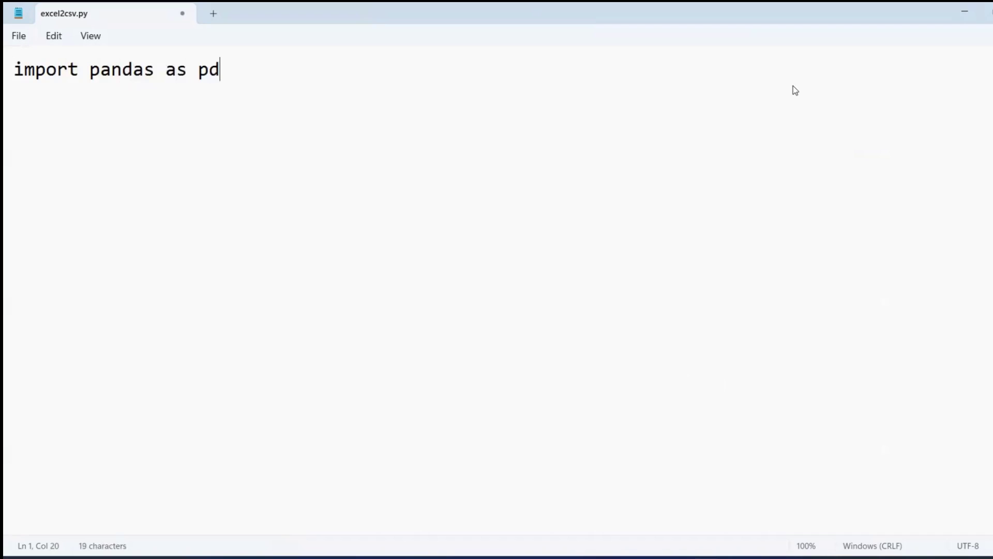
- Write and save the import pandas as pd line, checking the train.xlsx workbook
key(Return)
key(Return)
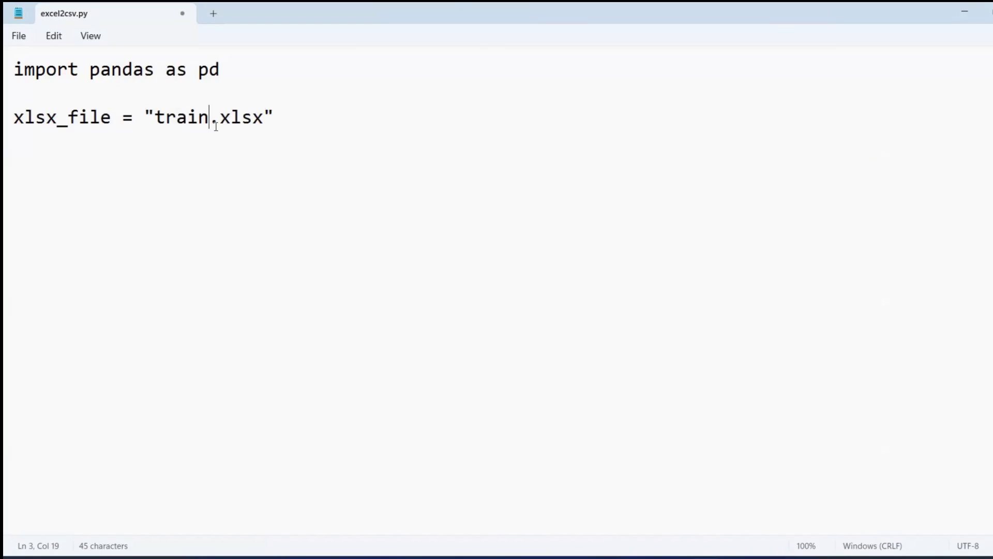
key(ctrl+s)
key(alt+Tab)
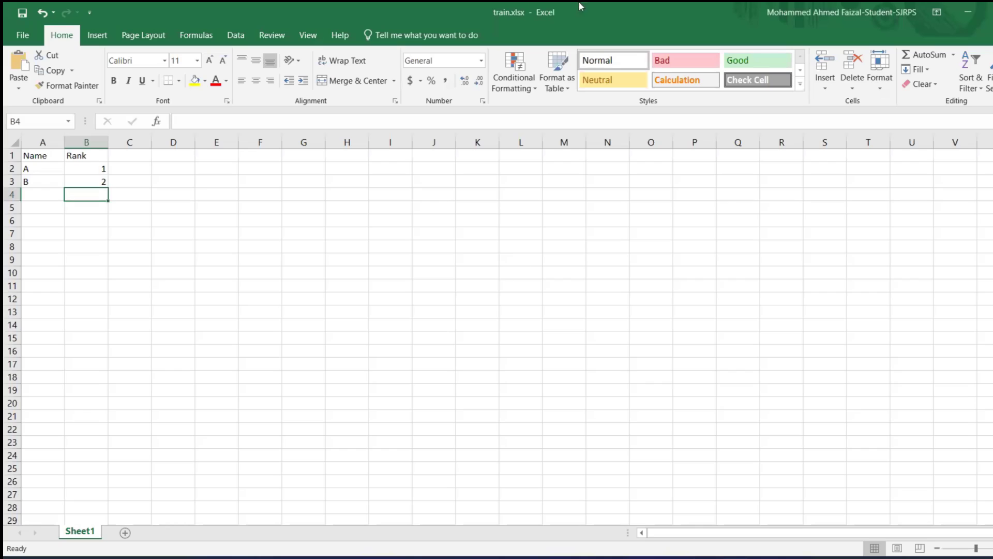
click(971, 9)
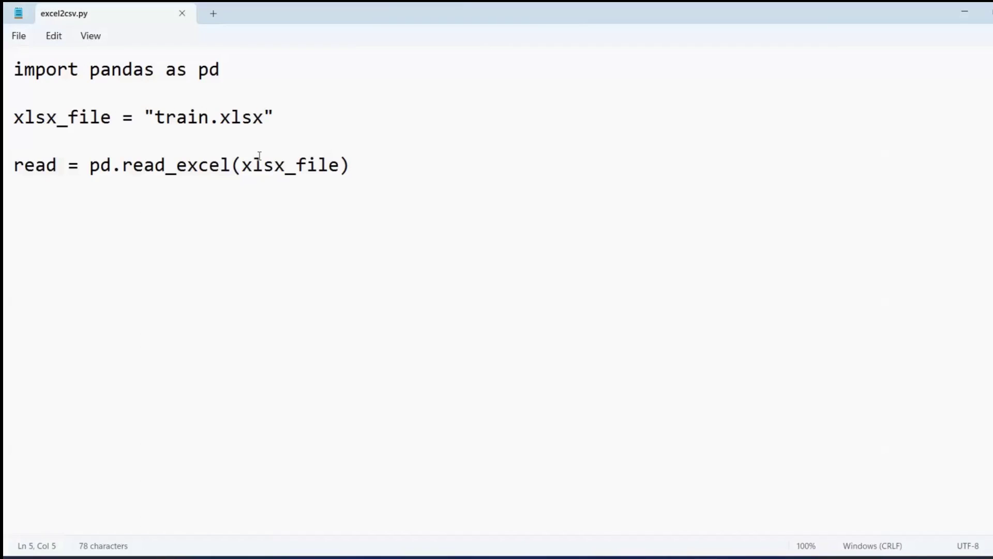
- Add xlsx_file = "train.xlsx", read = pd.read_excel(xlsx_file) and csv_file = "train.csv"
double_click(54, 166)
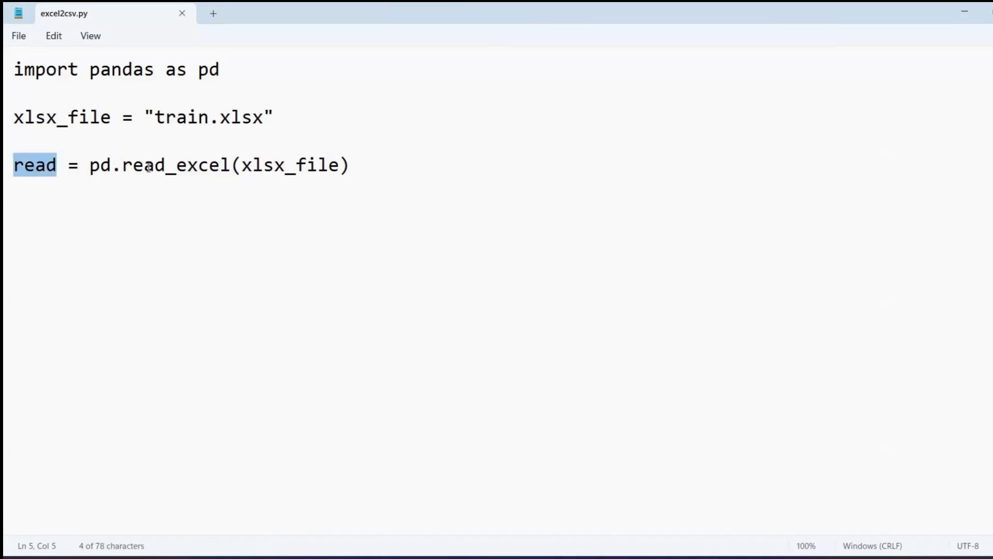
double_click(192, 77)
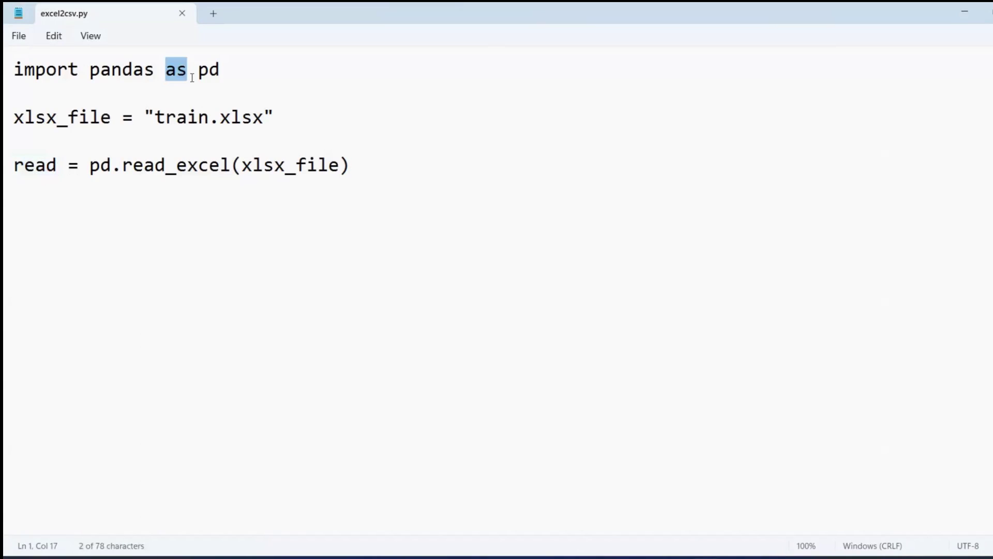
drag(122, 167, 233, 166)
click(264, 166)
double_click(266, 169)
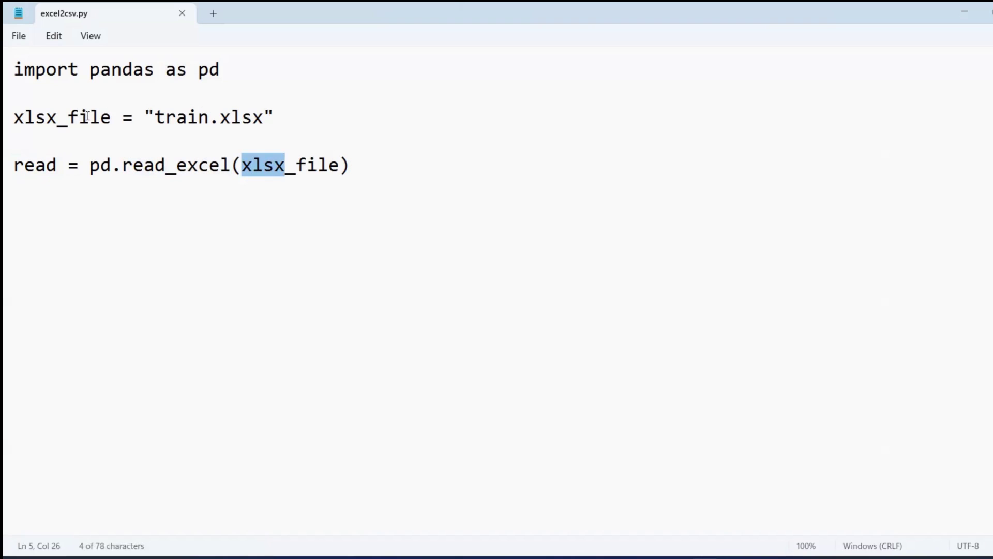
click(377, 151)
text(csv_file = "train.csv")
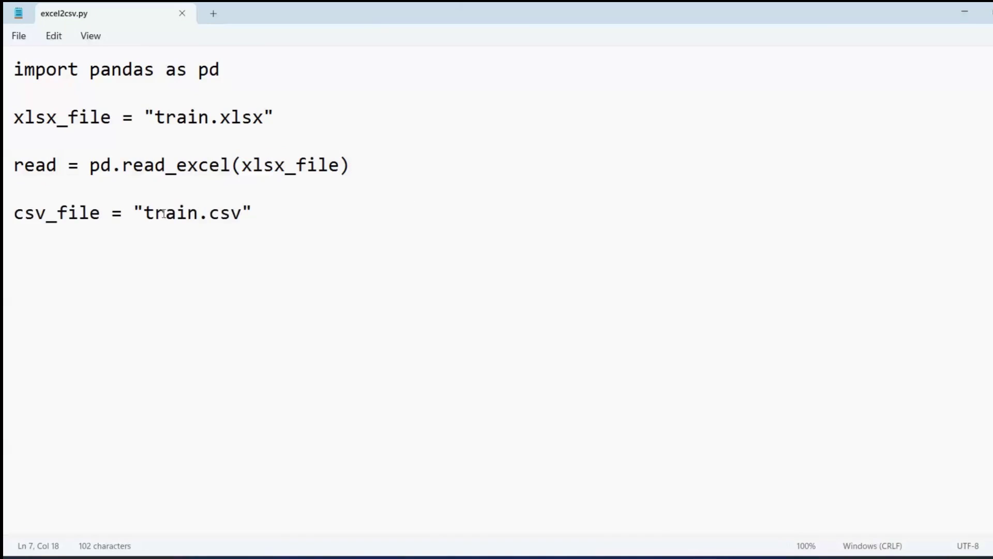
click(250, 214)
key(Return)
- Add read.to_csv(csv_file, index=False) and the print confirmation line, and save the script
key(Return)
text(read.to_csv(csv_file, index=False))
key(ctrl+s)
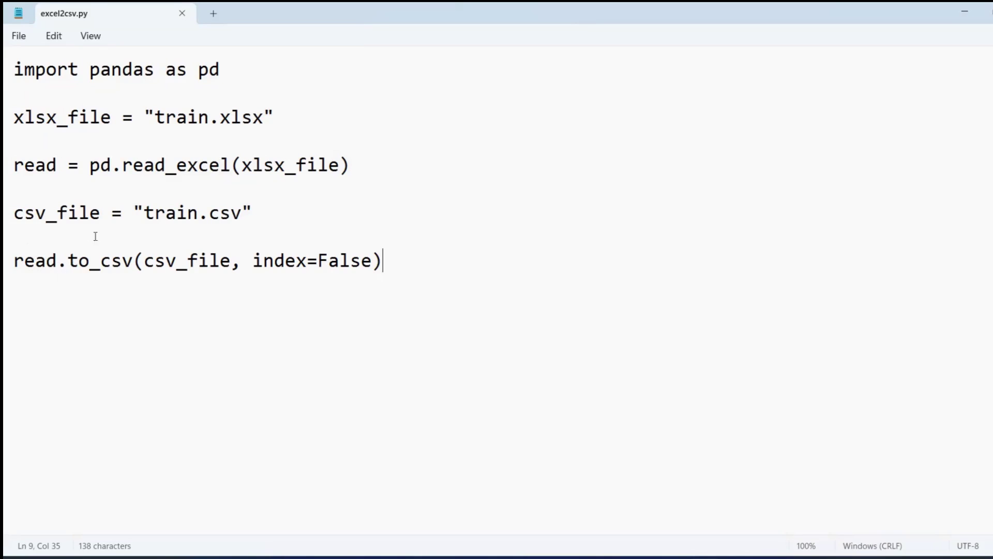
click(97, 218)
double_click(64, 219)
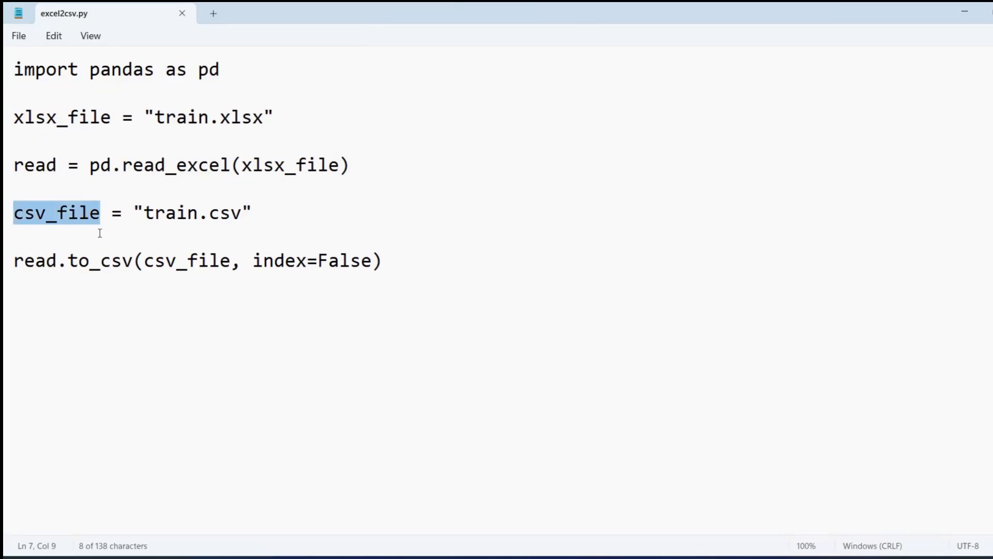
click(284, 263)
text(print(f"xlsx file converted to CSV: {csv_file}"))
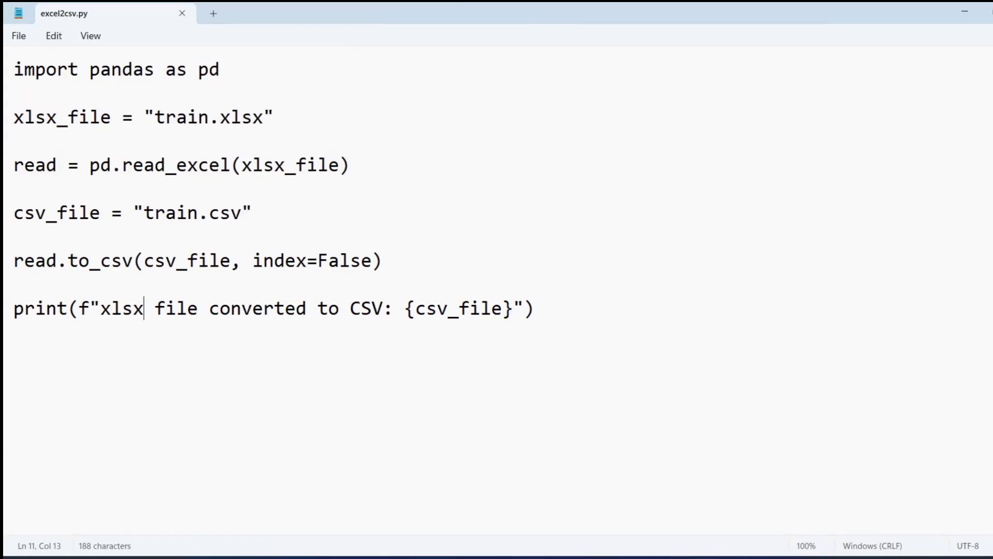
- Bring up the Training folder listing in File Explorer
click(536, 555)
click(476, 366)
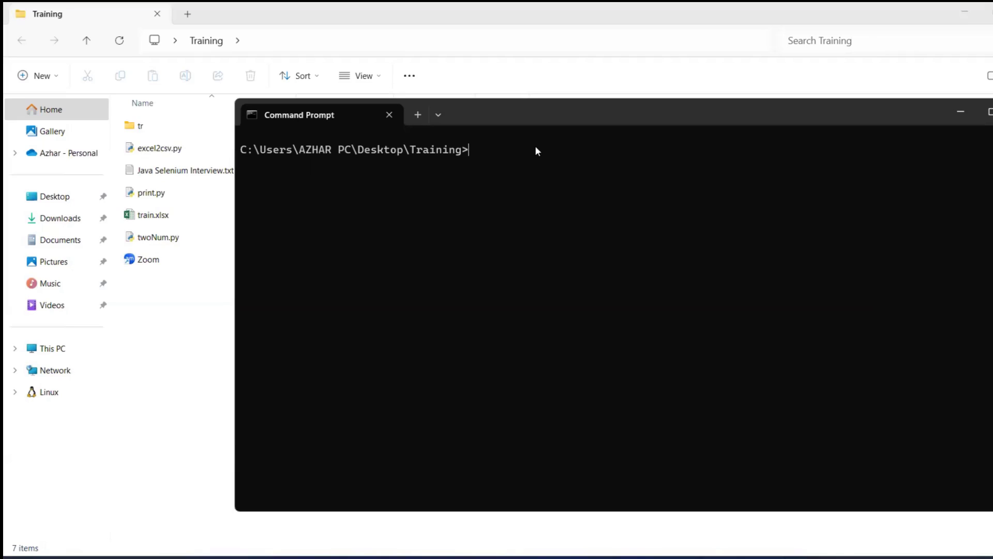
text(py)
text(thon excel2csv.py)
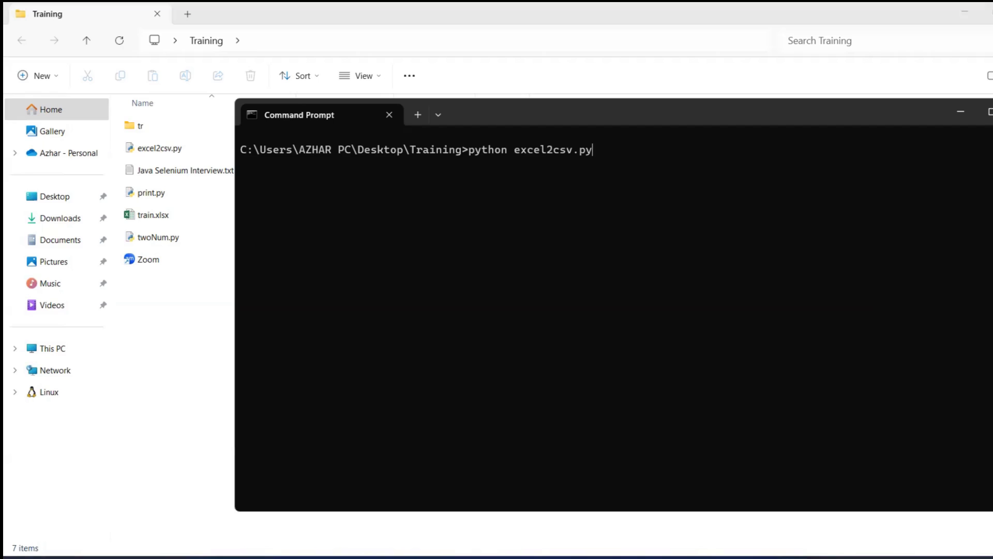
- Run python excel2csv.py so train.csv is created, then reveal the Training folder
key(Return)
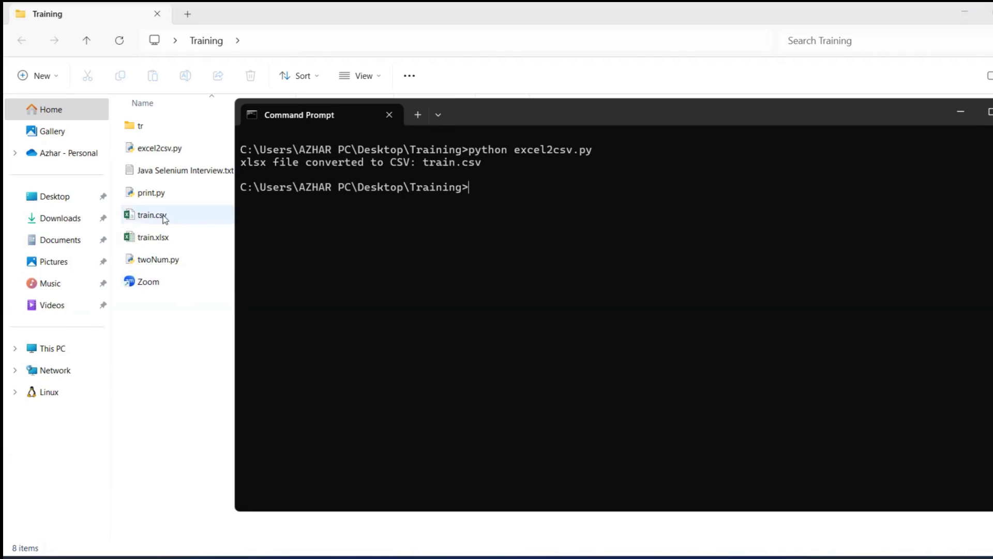
click(962, 113)
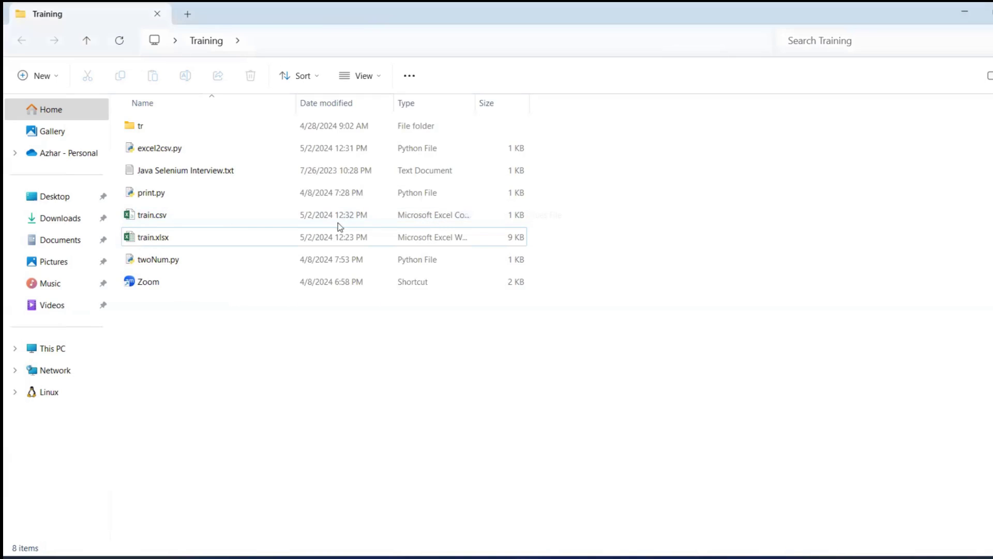
- Open the newly created train.csv to check its Name and Rank rows
double_click(289, 218)
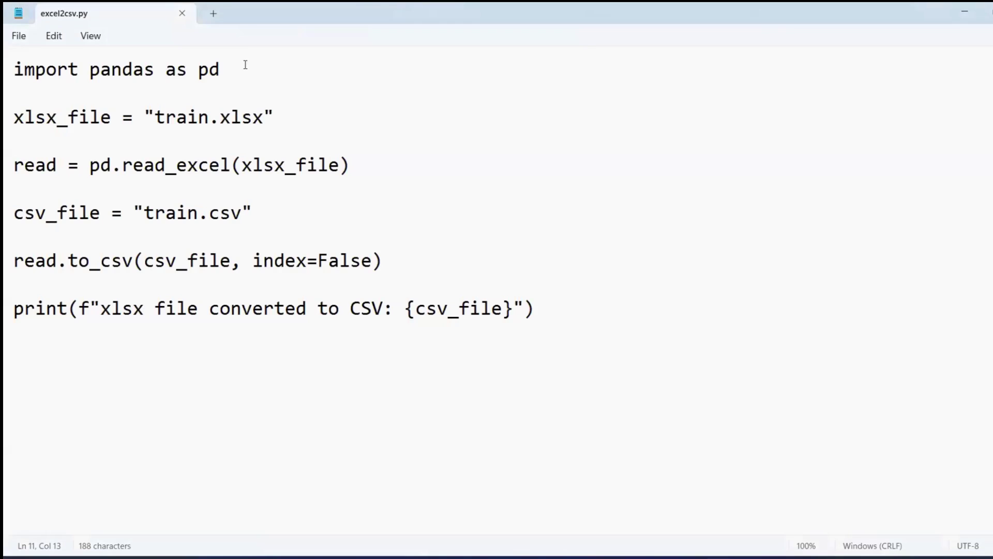
- Open train.csv in a new Notepad tab showing Name,Rank, A,1 and B,2
key(ctrl+n)
click(22, 35)
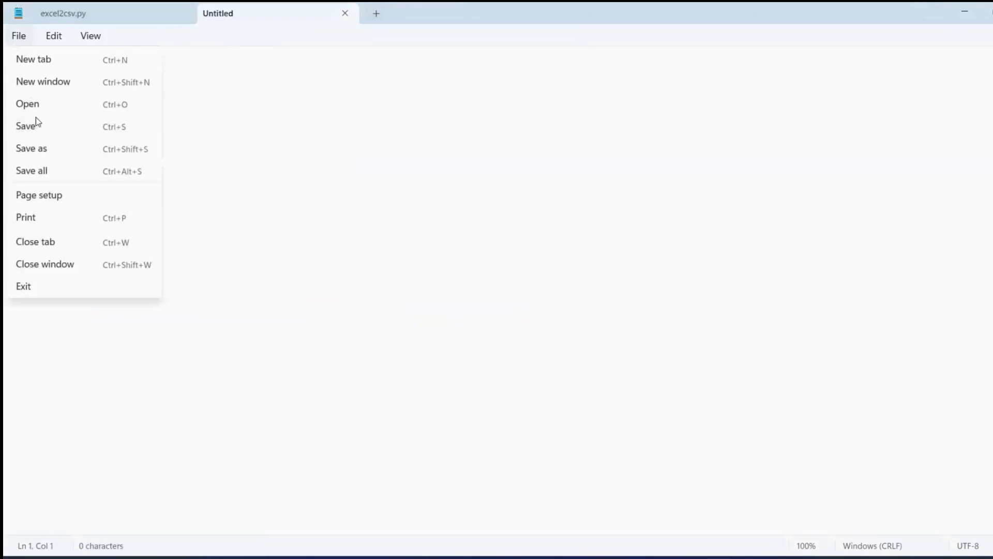
click(28, 110)
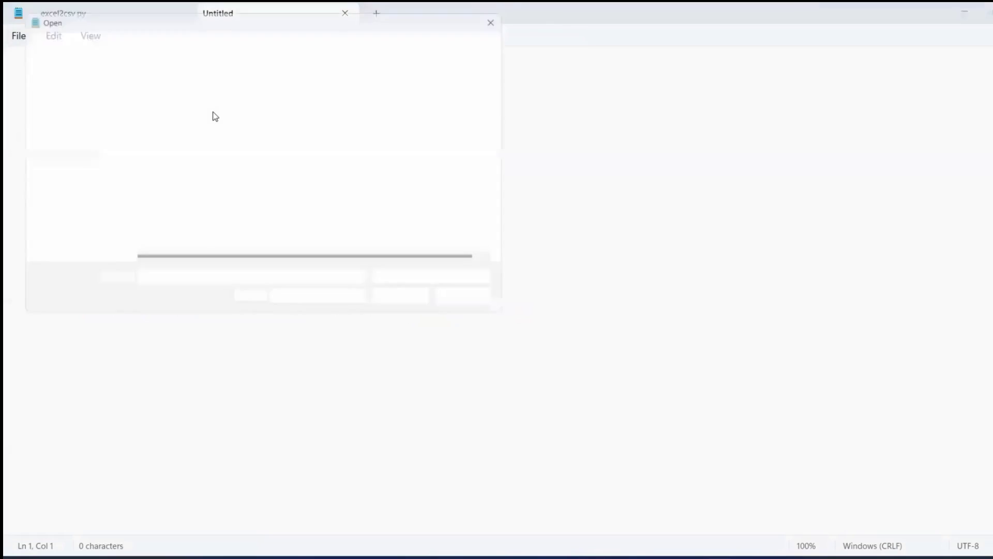
click(196, 201)
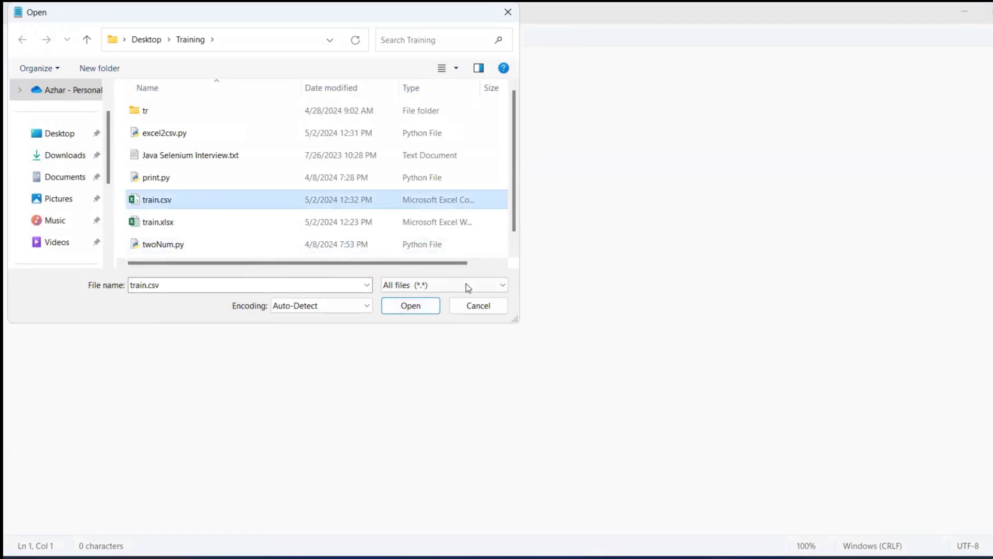
click(428, 307)
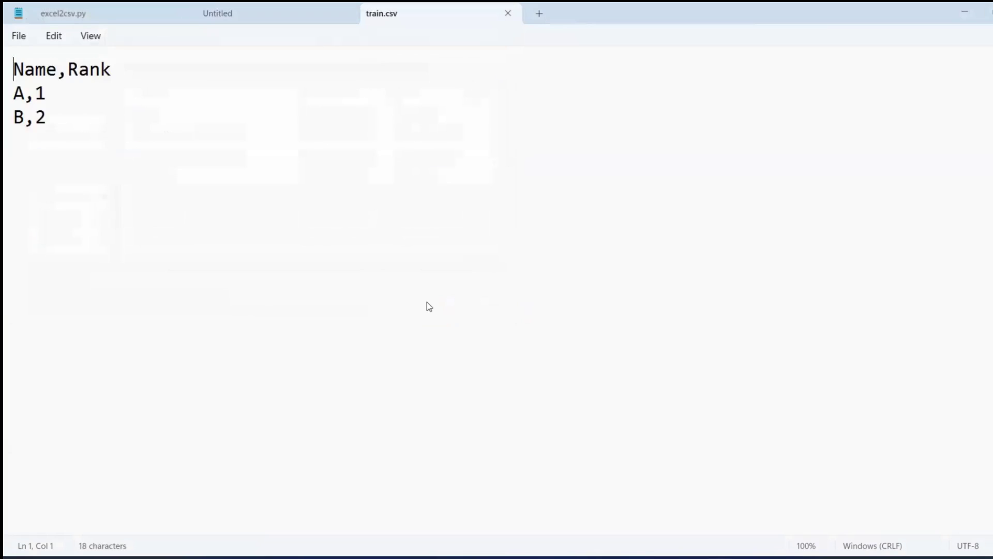